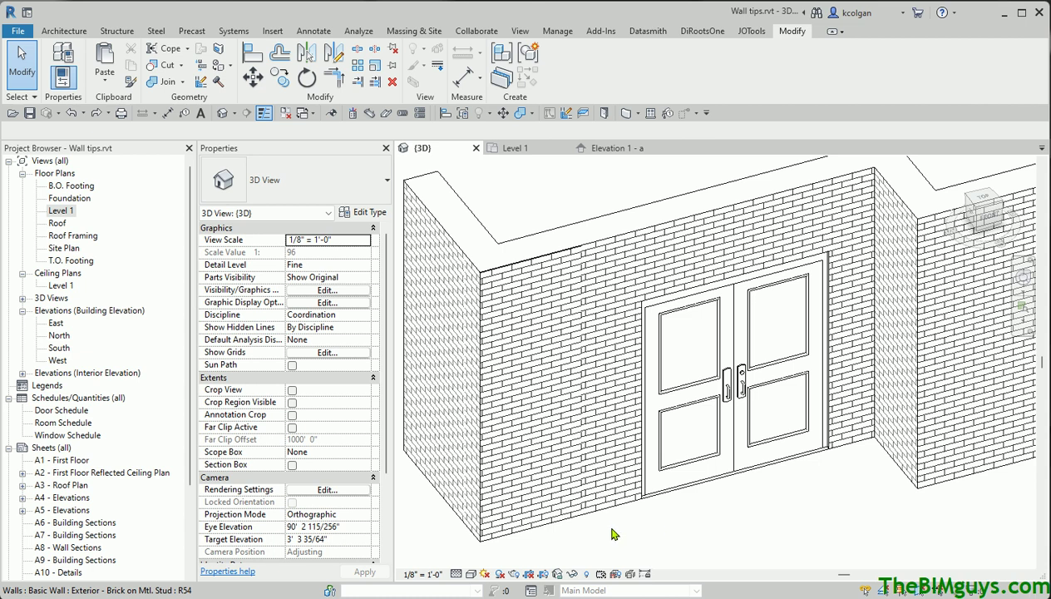
Inspect the brick wall corner, then open the Level 1 plan and check the double door's position.
{"action": "left_click", "coordinate": [422, 202]}
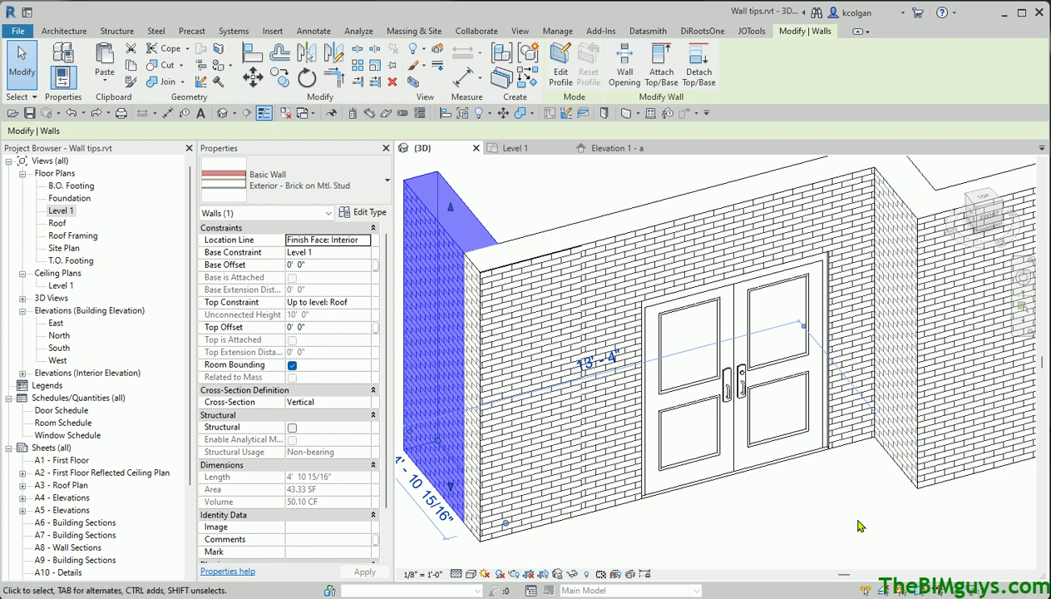
{"action": "left_click", "coordinate": [771, 514]}
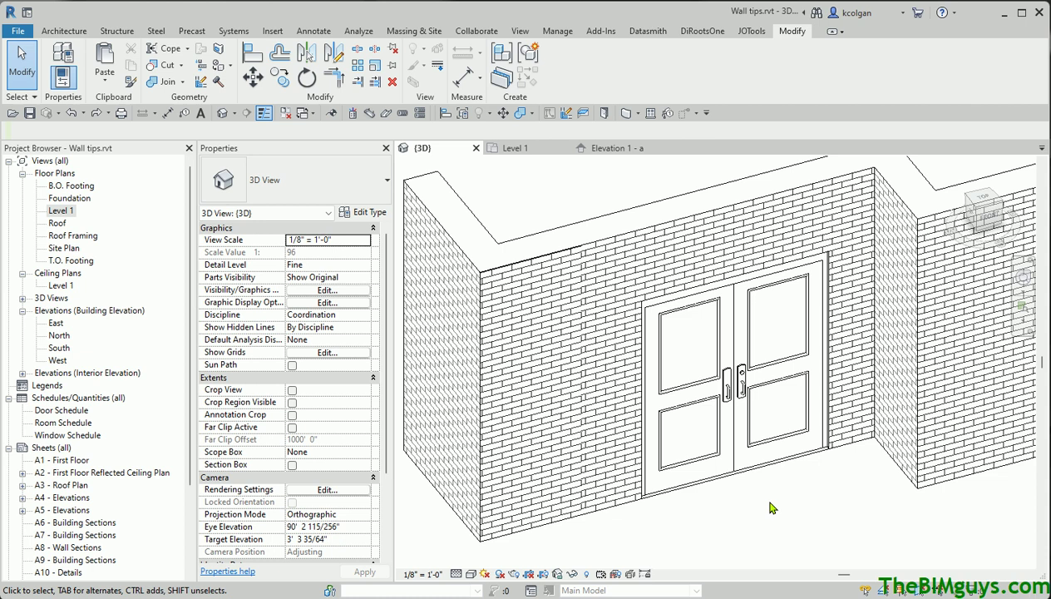
{"action": "double_click", "coordinate": [65, 213]}
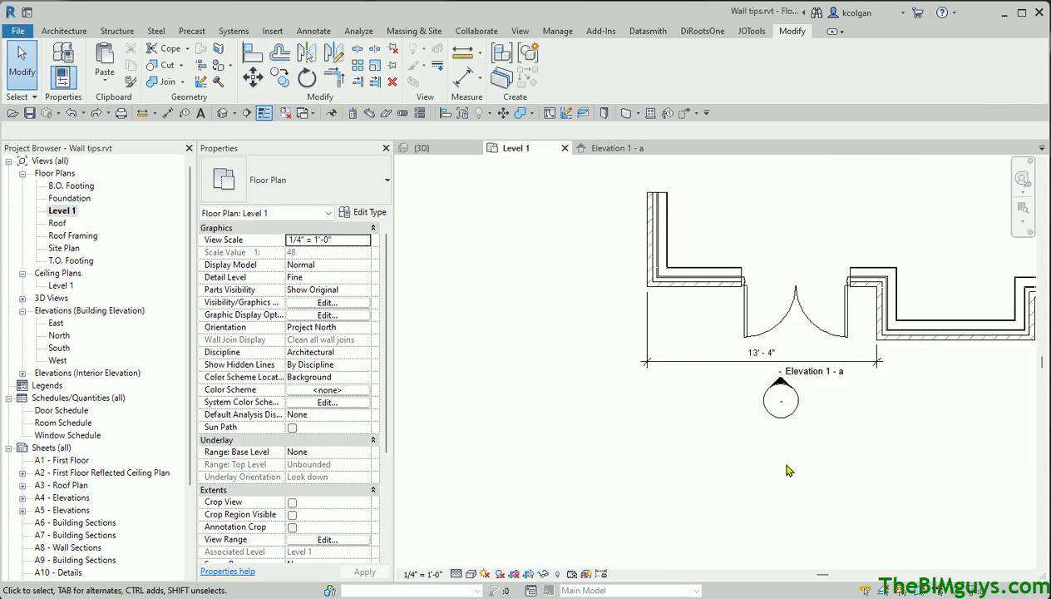
{"action": "left_click", "coordinate": [800, 318]}
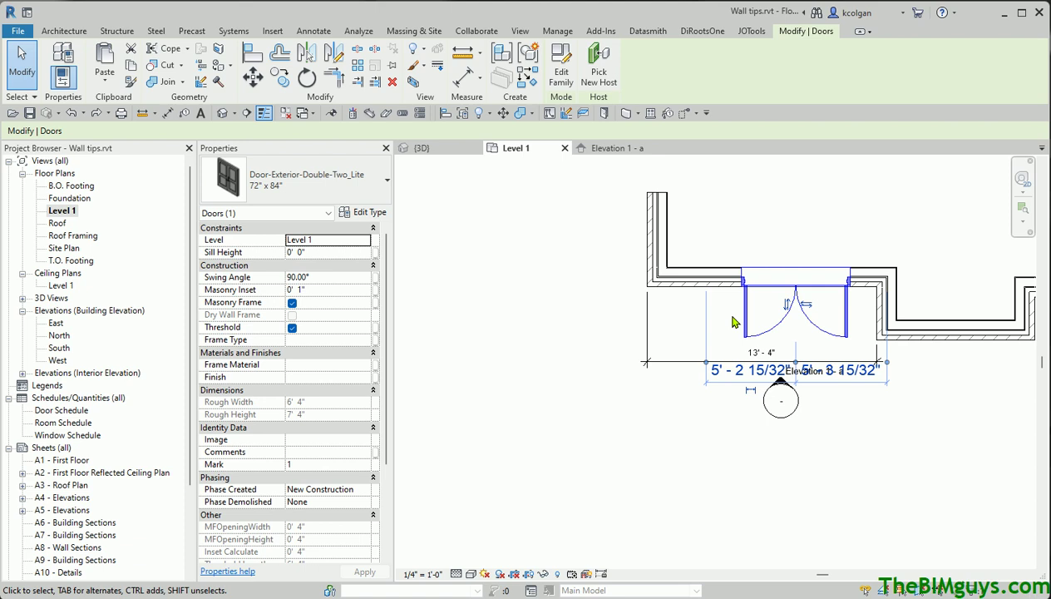
{"action": "left_click", "coordinate": [652, 439]}
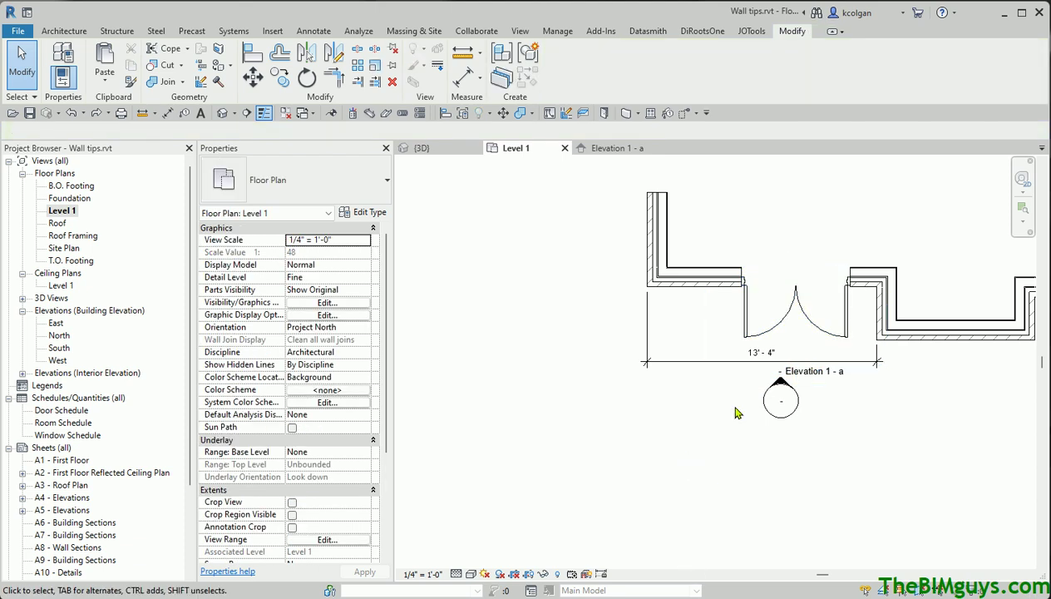
Open the Elevation 1 - a view of the brick wall.
{"action": "double_click", "coordinate": [782, 384]}
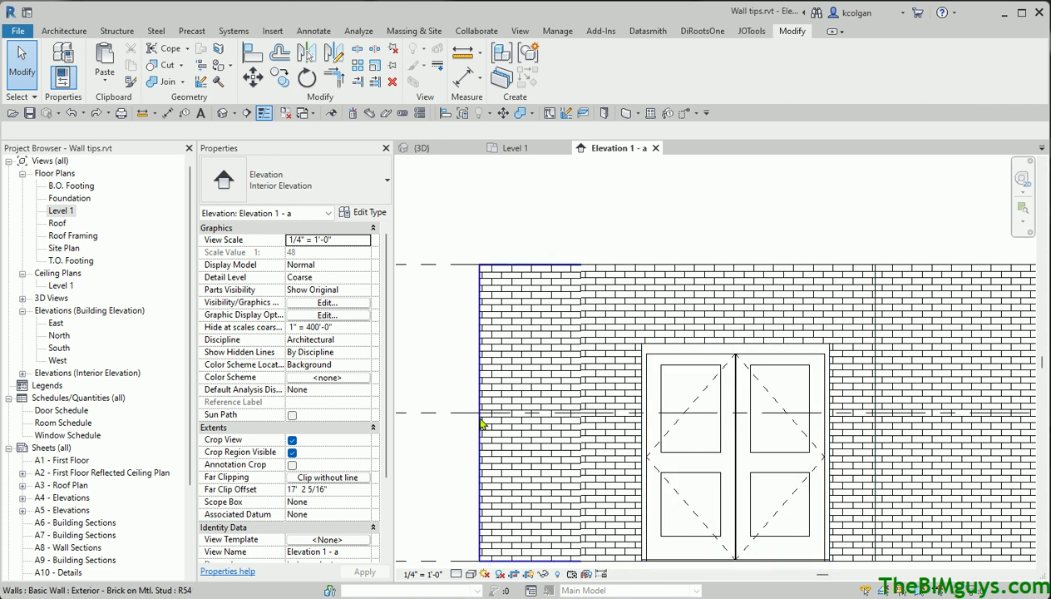
With Align preferring wall faces, align the brick pattern to the wall's left face.
{"action": "left_click", "coordinate": [253, 52]}
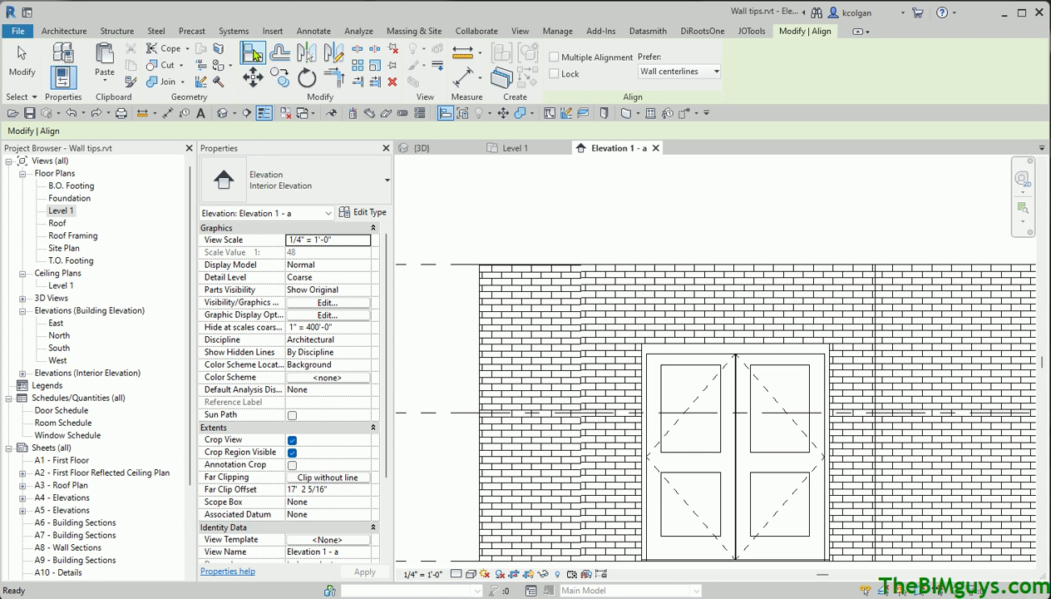
{"action": "scroll", "coordinate": [465, 540], "scroll_direction": "up", "scroll_amount": 3}
{"action": "mouse_move", "coordinate": [465, 540]}
{"action": "middle_mouse_down"}
{"action": "mouse_move", "coordinate": [463, 474]}
{"action": "mouse_move", "coordinate": [465, 486]}
{"action": "mouse_move", "coordinate": [441, 453]}
{"action": "middle_mouse_up"}
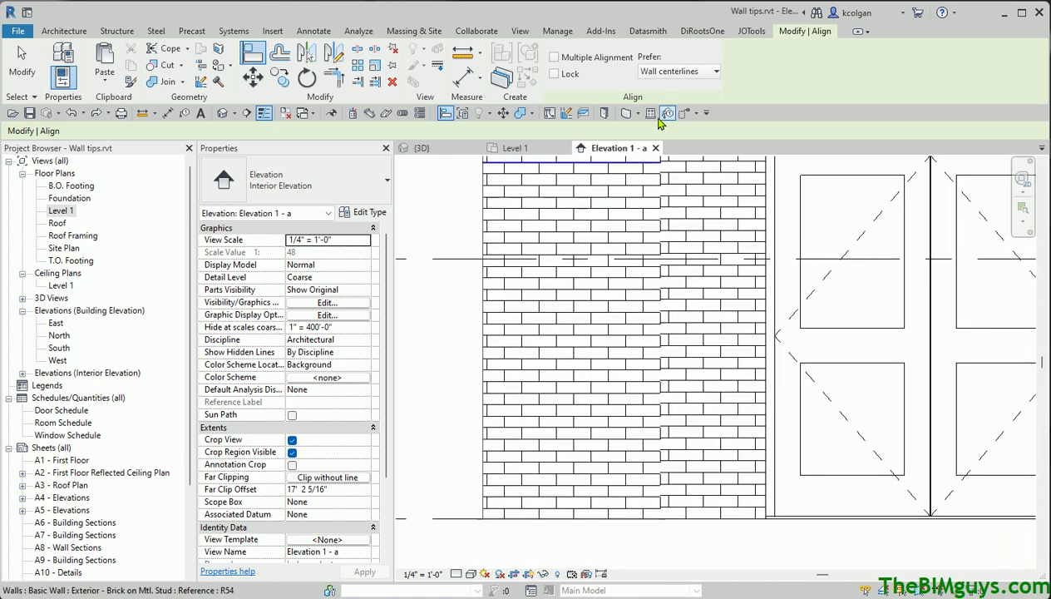
{"action": "left_click", "coordinate": [705, 71]}
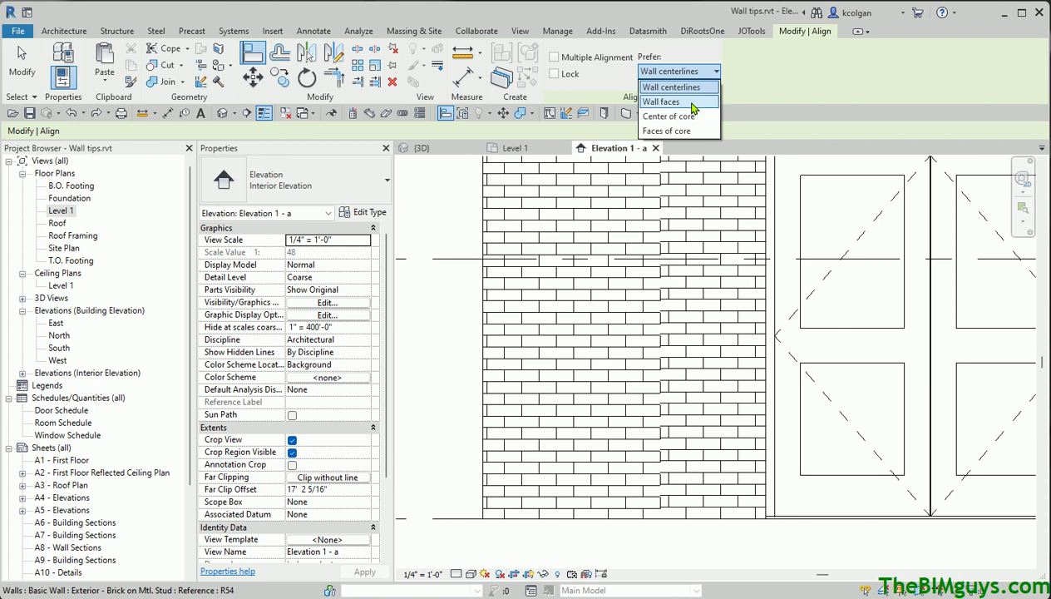
{"action": "left_click", "coordinate": [691, 103]}
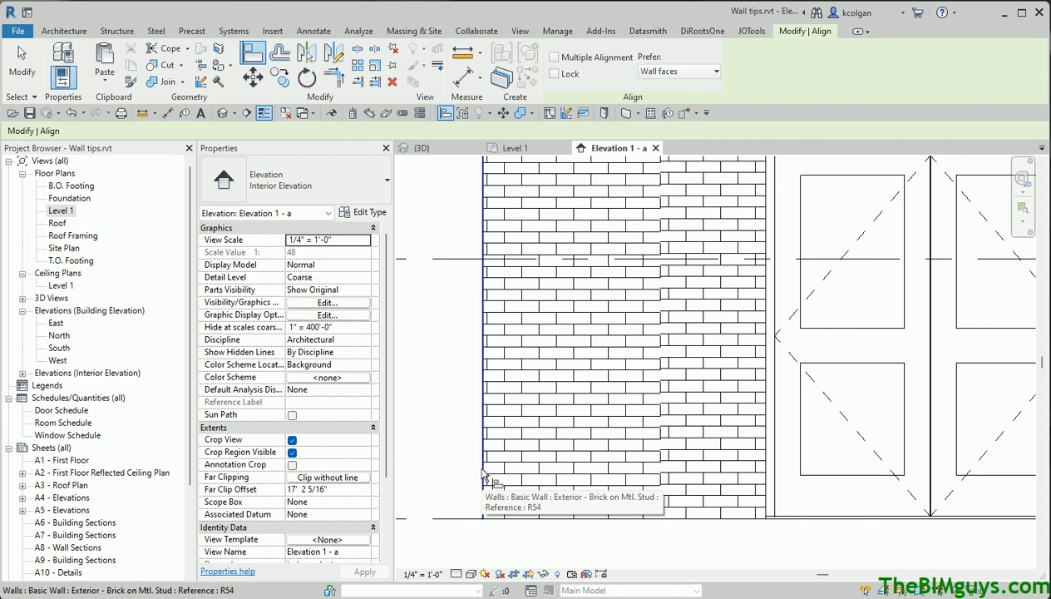
{"action": "left_click", "coordinate": [481, 474]}
{"action": "scroll", "coordinate": [478, 532], "scroll_direction": "up", "scroll_amount": 5}
{"action": "scroll", "coordinate": [477, 536], "scroll_direction": "up", "scroll_amount": 1}
{"action": "left_click", "coordinate": [536, 499]}
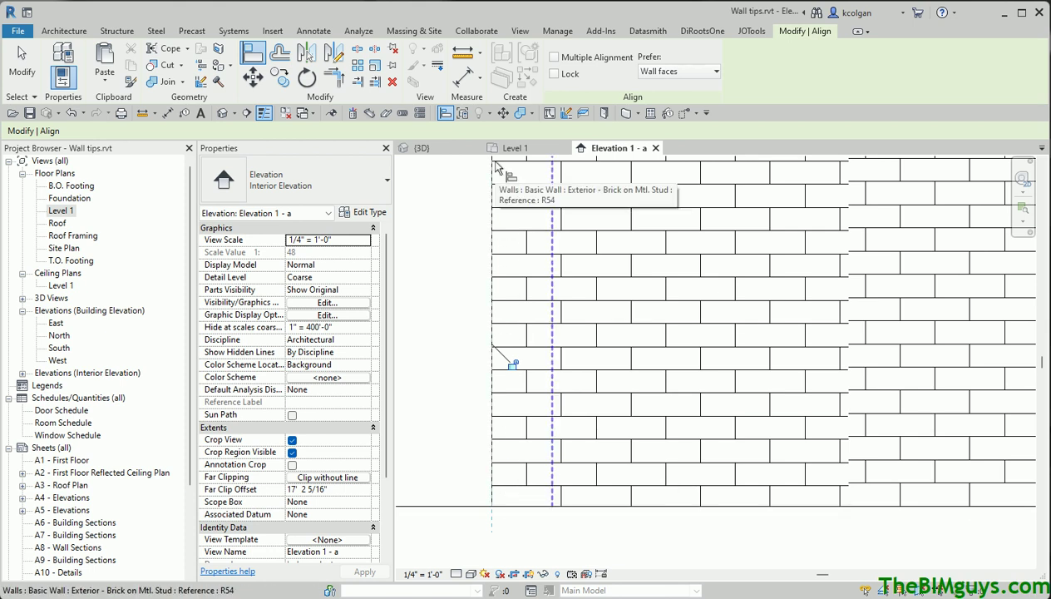
Align brick courses to the level line at the top and to the wall's bottom edge.
{"action": "scroll", "coordinate": [524, 349], "scroll_direction": "up", "scroll_amount": 3}
{"action": "middle_click_drag", "start_coordinate": [528, 371], "coordinate": [530, 453]}
{"action": "scroll", "coordinate": [531, 454], "scroll_direction": "down", "scroll_amount": 3}
{"action": "scroll", "coordinate": [496, 464], "scroll_direction": "up", "scroll_amount": 3}
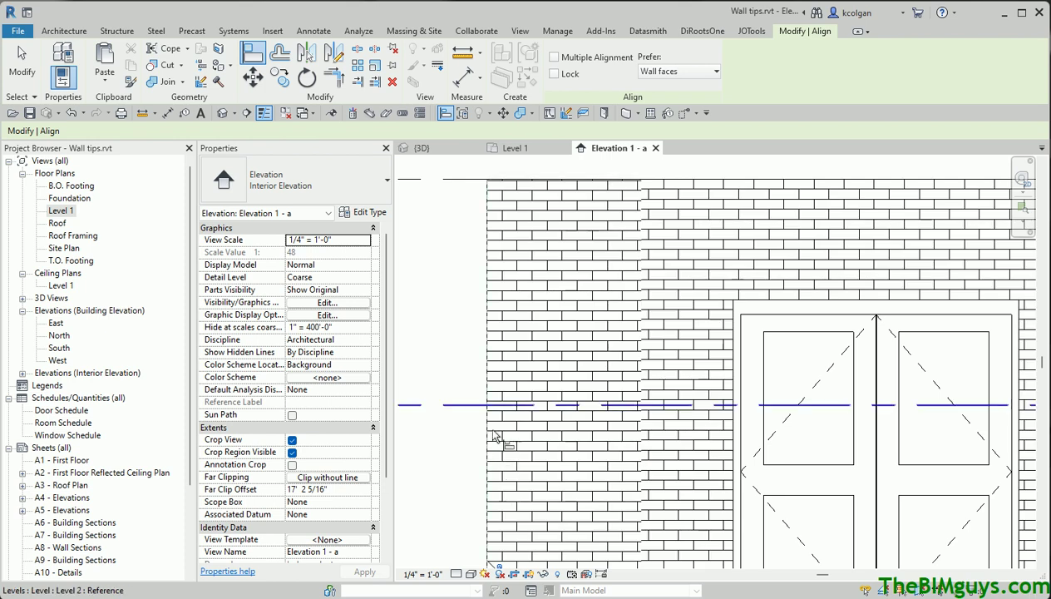
{"action": "middle_click_drag", "start_coordinate": [588, 193], "coordinate": [507, 183]}
{"action": "scroll", "coordinate": [507, 183], "scroll_direction": "up", "scroll_amount": 2}
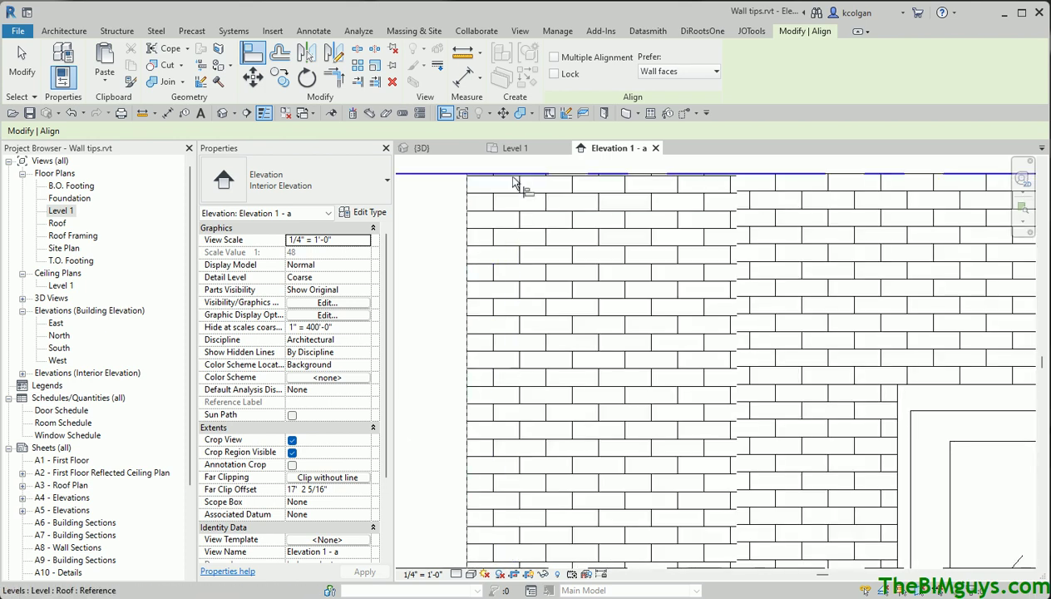
{"action": "left_click", "coordinate": [513, 190]}
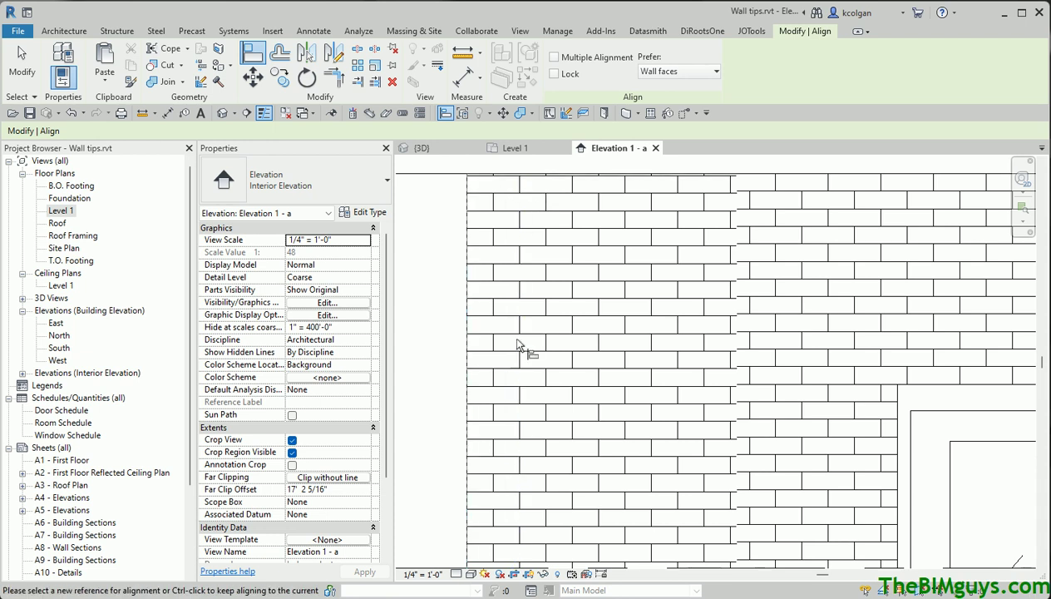
{"action": "scroll", "coordinate": [523, 345], "scroll_direction": "down", "scroll_amount": 1}
{"action": "middle_click_drag", "start_coordinate": [538, 369], "coordinate": [603, 448]}
{"action": "scroll", "coordinate": [607, 453], "scroll_direction": "up", "scroll_amount": 3}
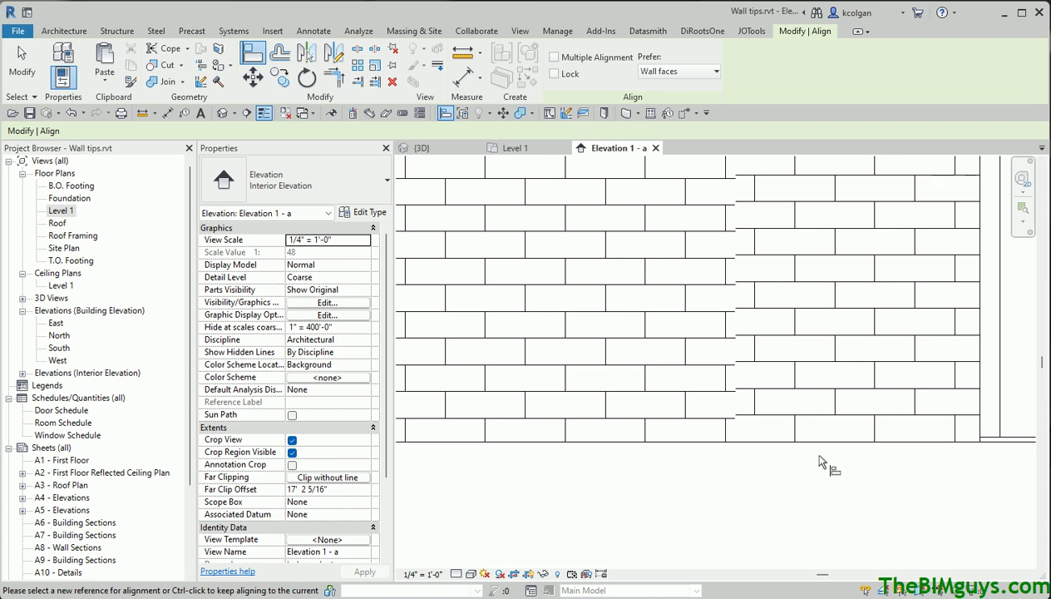
{"action": "left_click", "coordinate": [847, 422]}
{"action": "scroll", "coordinate": [832, 470], "scroll_direction": "down", "scroll_amount": 3}
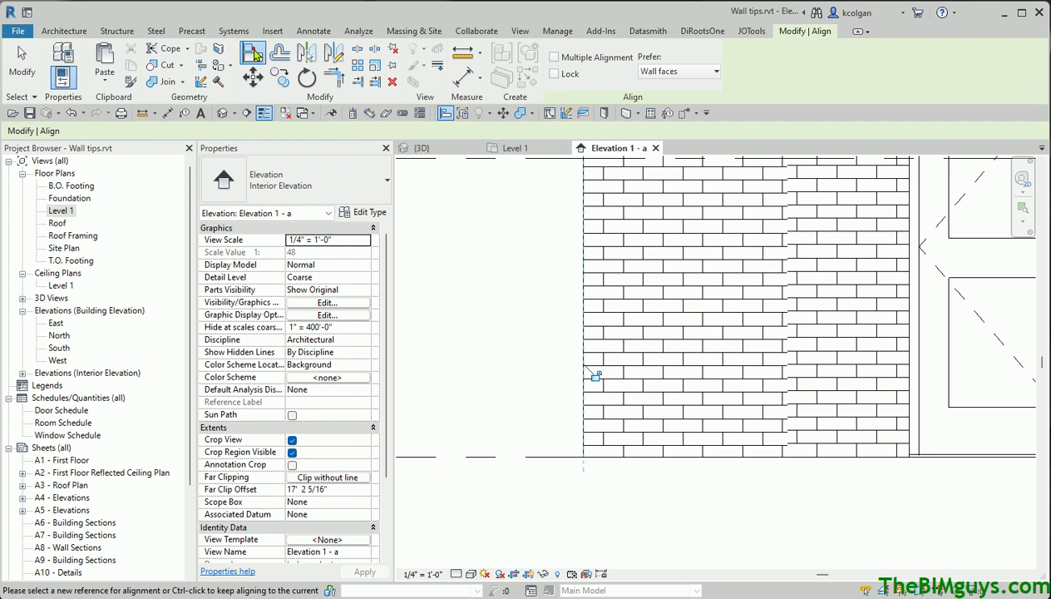
Align the horizontal brick courses to the Level 1 line, then pick a vertical brick joint as reference.
{"action": "key", "text": "Escape"}
{"action": "left_click", "coordinate": [538, 457]}
{"action": "scroll", "coordinate": [586, 491], "scroll_direction": "up", "scroll_amount": 2}
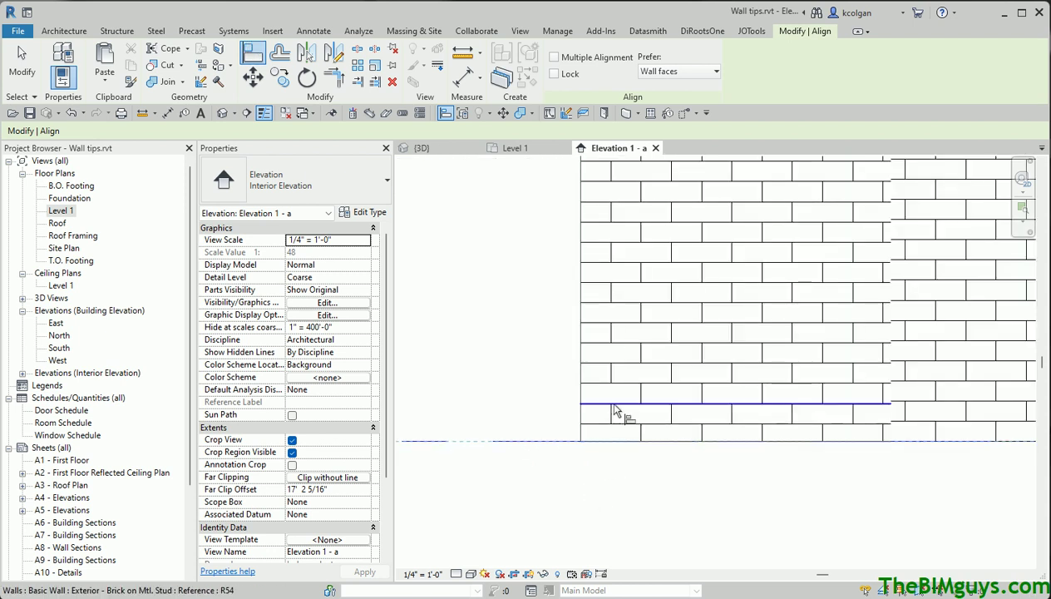
{"action": "left_click", "coordinate": [619, 418]}
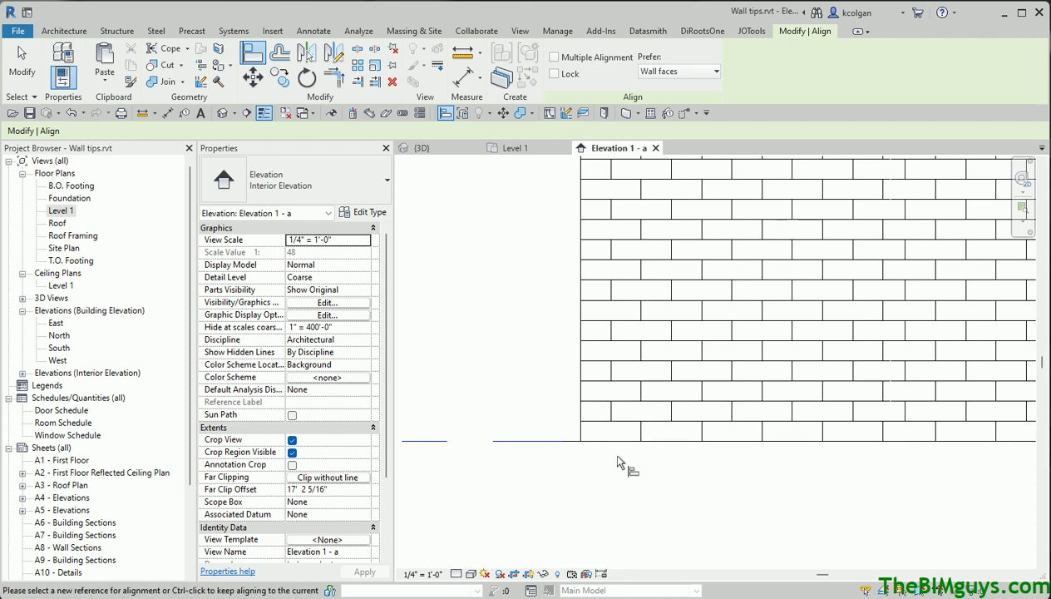
{"action": "left_click", "coordinate": [672, 299]}
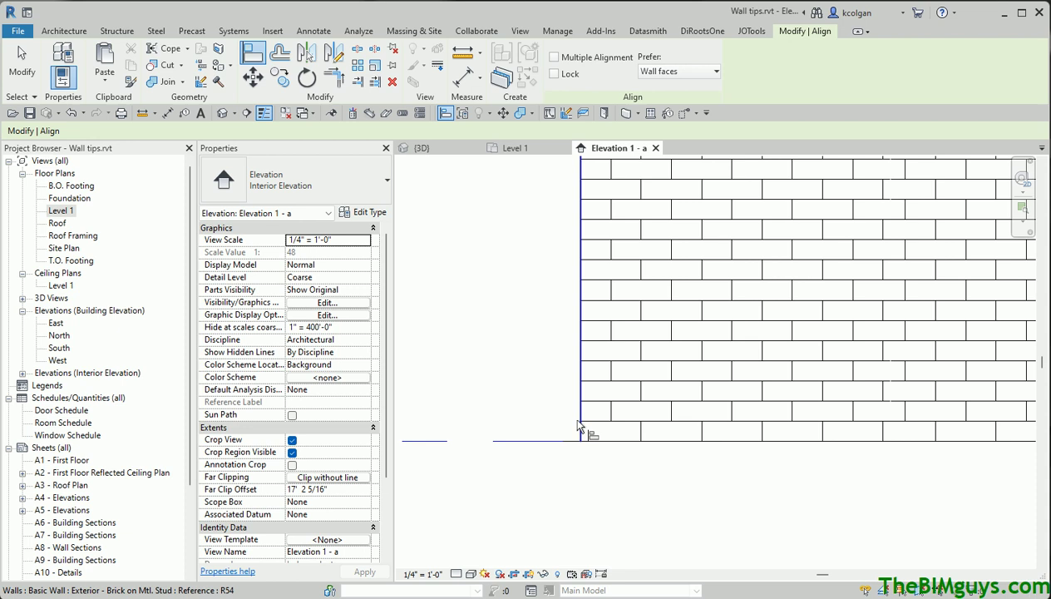
{"action": "middle_click_drag", "start_coordinate": [589, 429], "coordinate": [562, 514]}
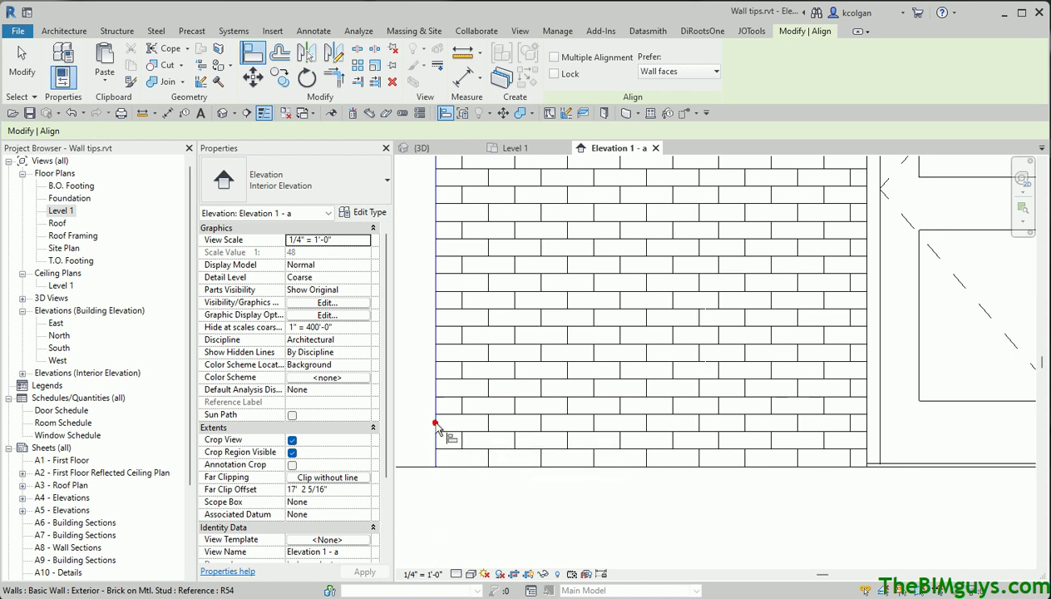
Align a vertical mortar line of the brick pattern to the wall's left edge, repeating the pick once.
{"action": "left_click", "coordinate": [438, 428]}
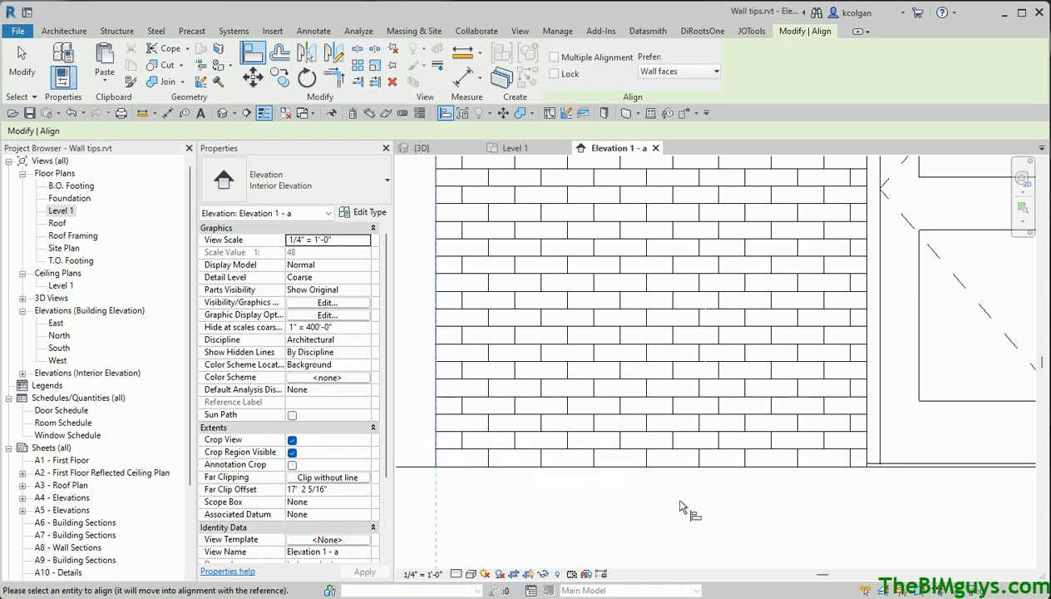
{"action": "left_click", "coordinate": [825, 407]}
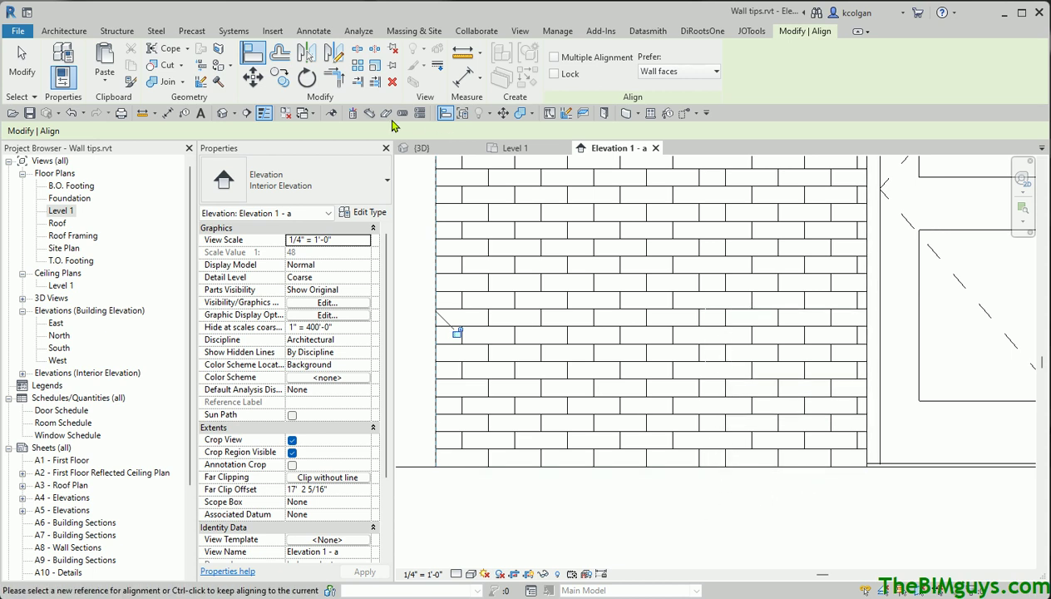
{"action": "left_click", "coordinate": [432, 381]}
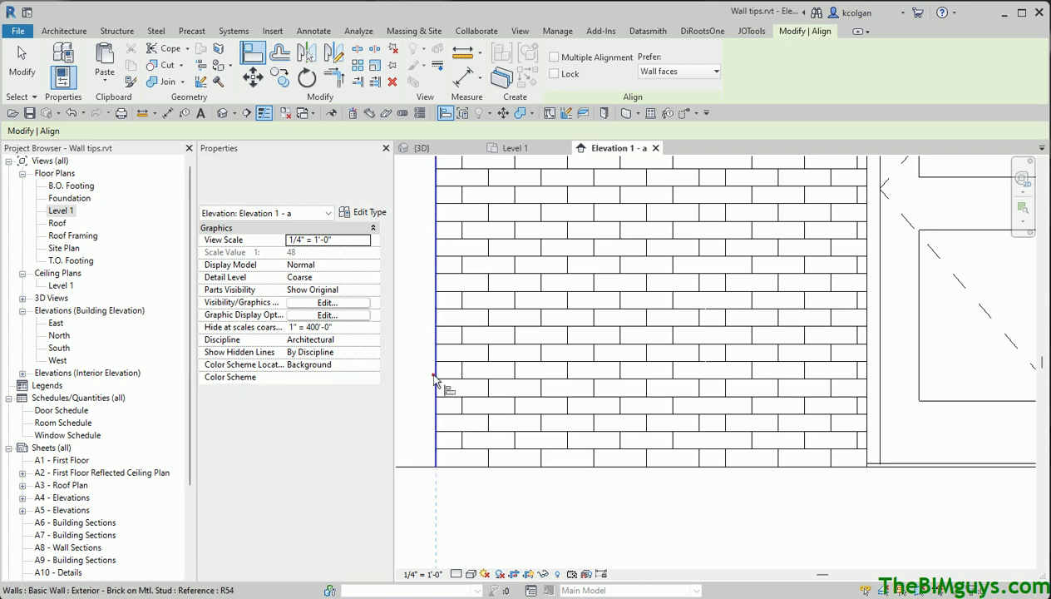
{"action": "left_click", "coordinate": [728, 359]}
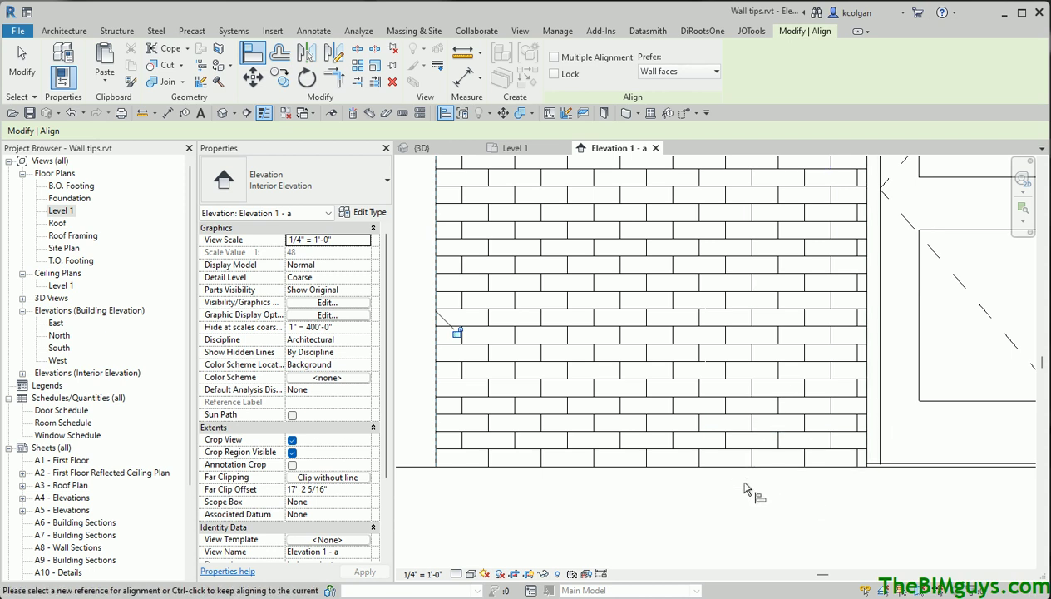
{"action": "scroll", "coordinate": [746, 488], "scroll_direction": "down", "scroll_amount": 1}
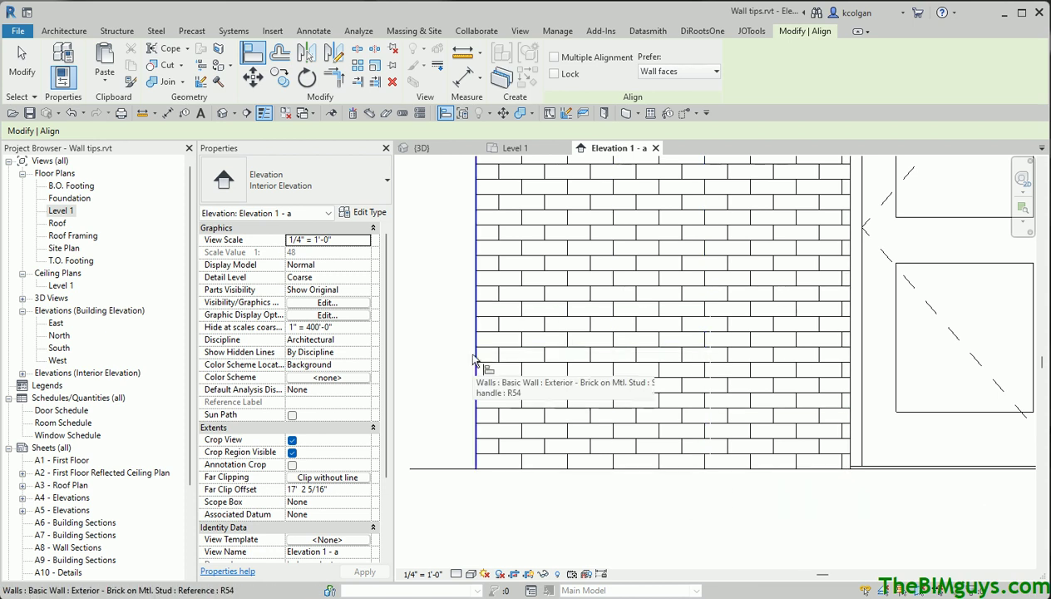
Rerun Align (AL) and snap the nearby vertical mortar joint flush onto the wall's left edge.
{"action": "key", "text": "a"}
{"action": "key", "text": "l"}
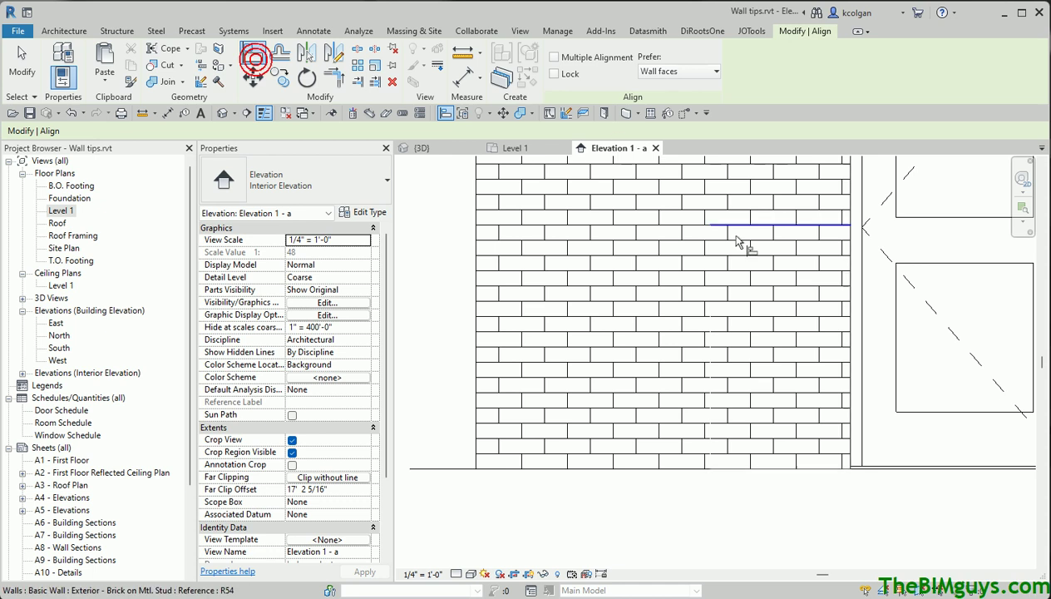
{"action": "left_click", "coordinate": [477, 331]}
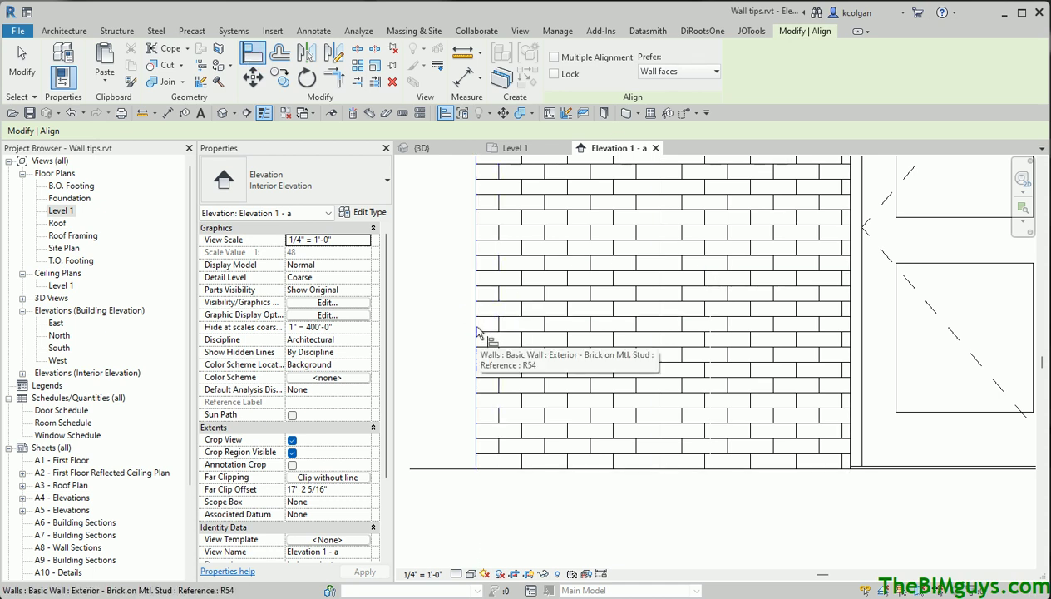
{"action": "left_click", "coordinate": [521, 316]}
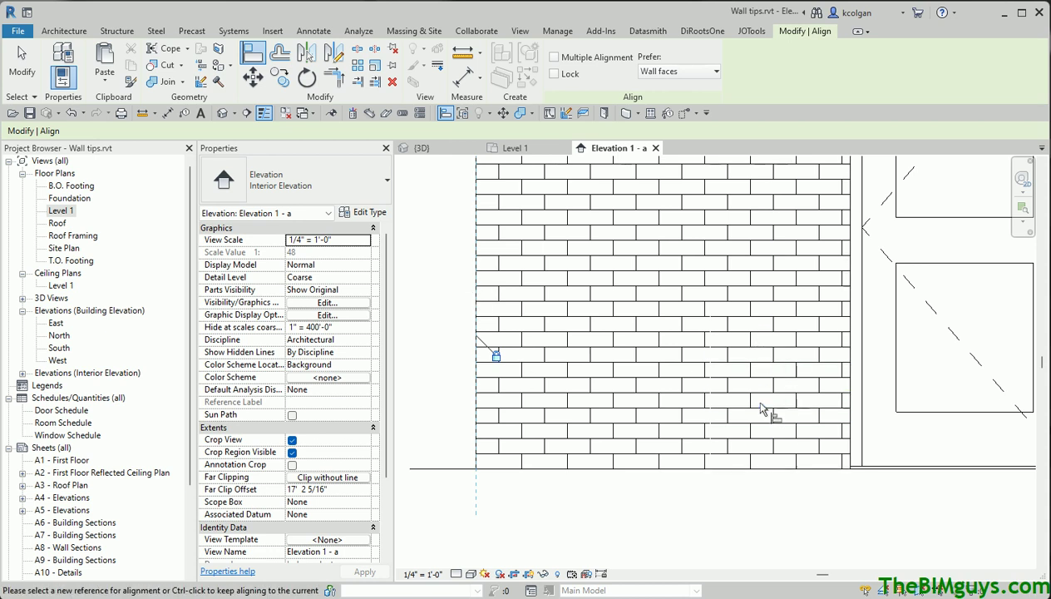
Try aligning the door's edge to a brick joint beside the door, then undo it.
{"action": "left_click", "coordinate": [256, 55]}
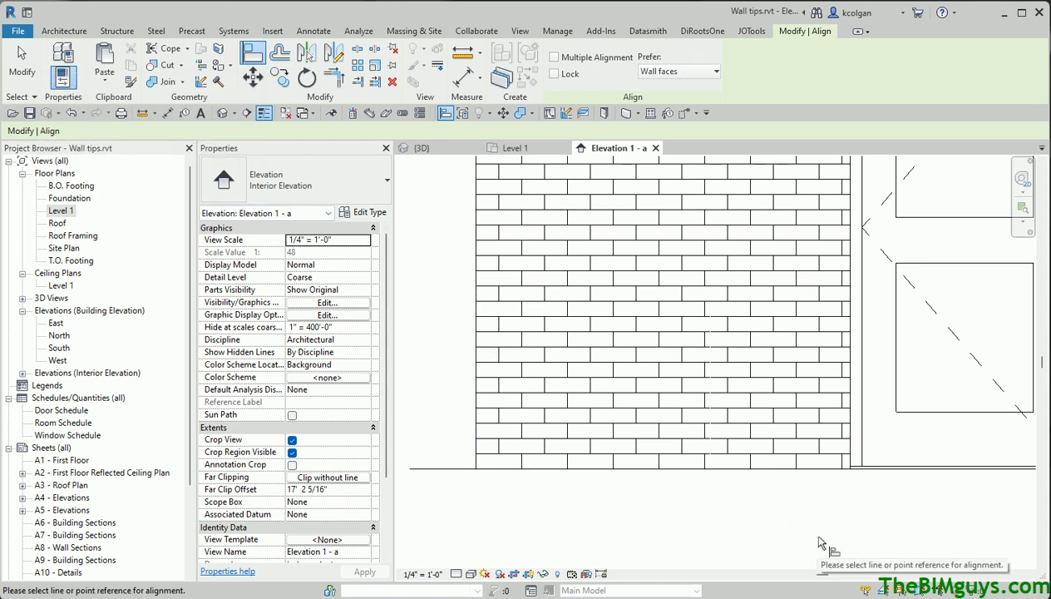
{"action": "scroll", "coordinate": [836, 539], "scroll_direction": "down", "scroll_amount": 1}
{"action": "middle_click_drag", "start_coordinate": [854, 535], "coordinate": [656, 537]}
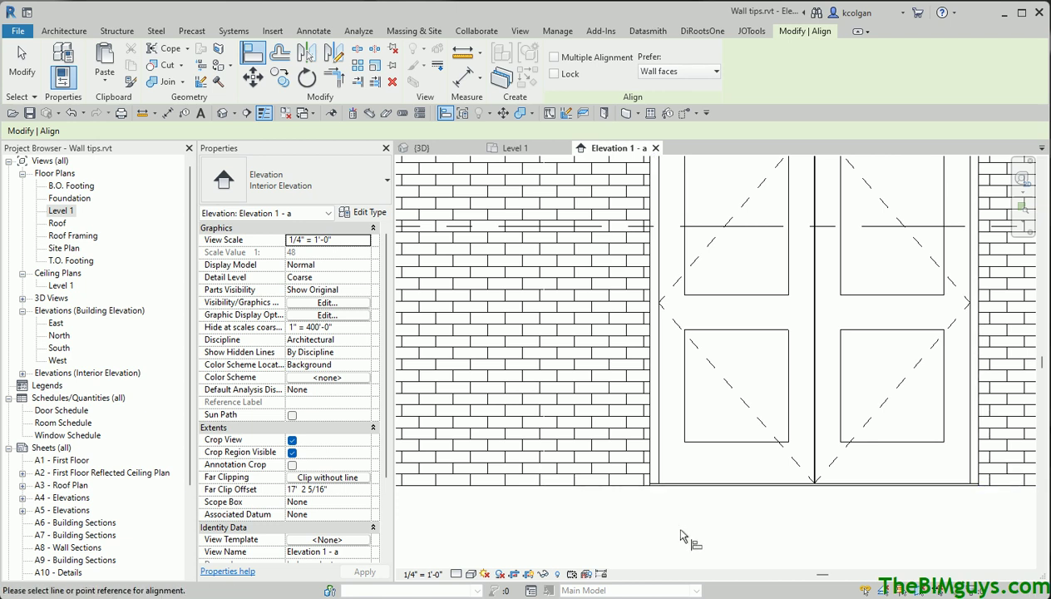
{"action": "middle_click_drag", "start_coordinate": [680, 535], "coordinate": [737, 527]}
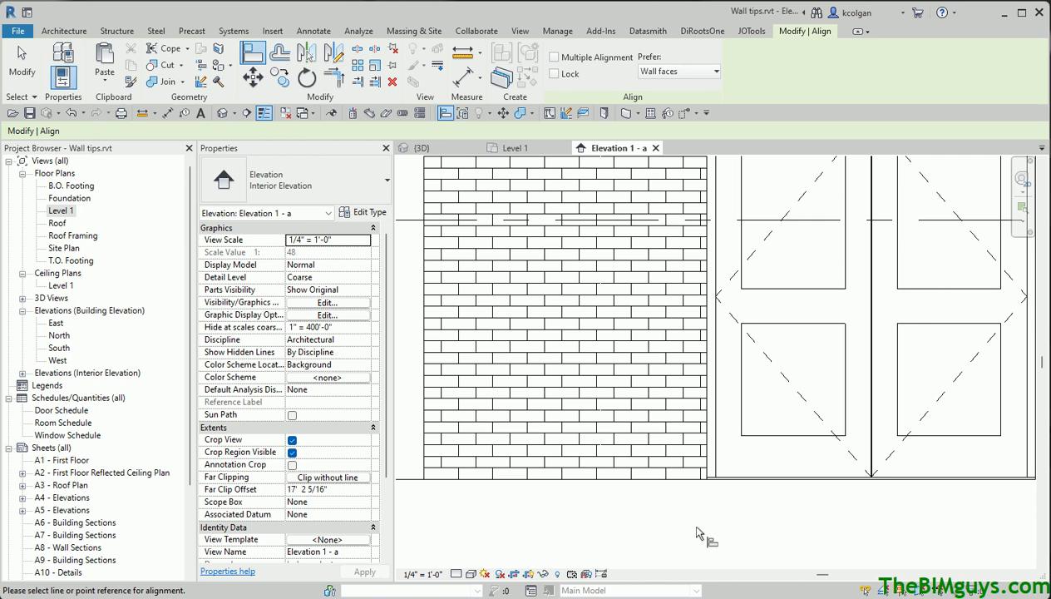
{"action": "left_click", "coordinate": [632, 432]}
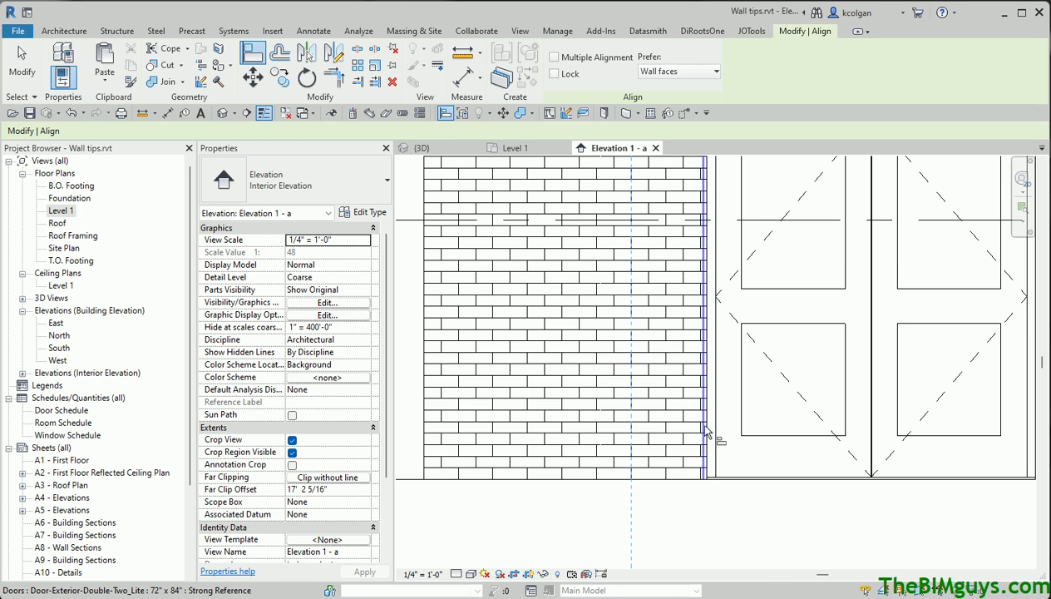
{"action": "left_click", "coordinate": [709, 430]}
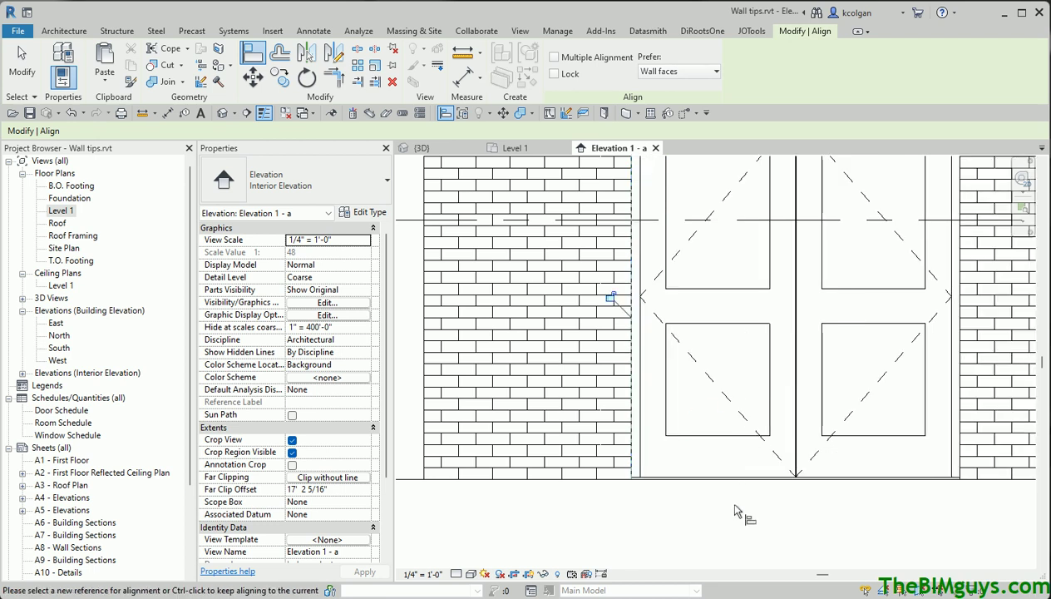
{"action": "key", "text": "ctrl+z"}
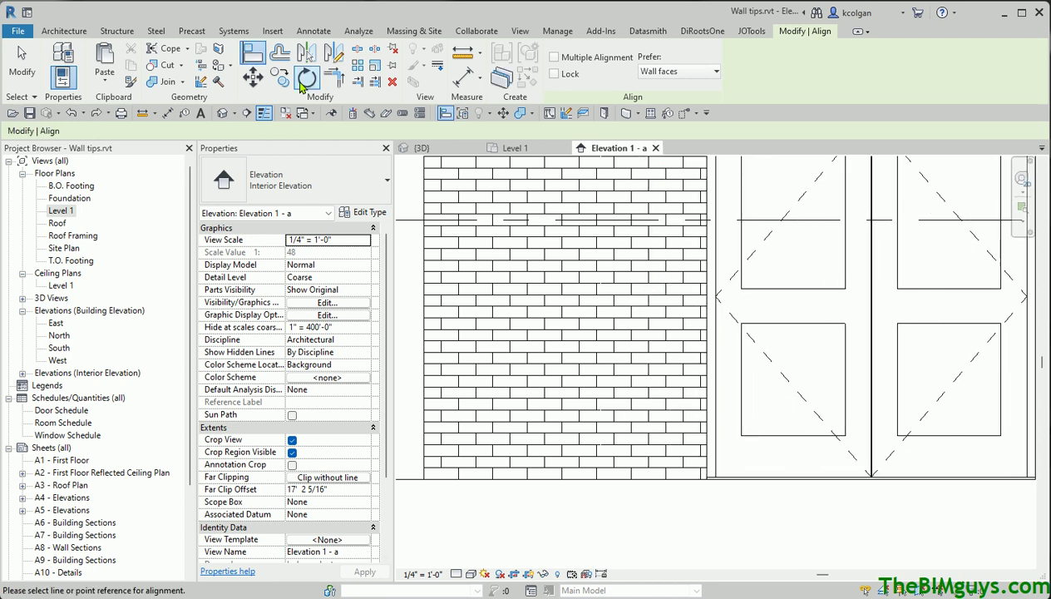
Align the double door's edge to the brick wall's right edge and zoom out to the full elevation.
{"action": "scroll", "coordinate": [707, 441], "scroll_direction": "up", "scroll_amount": 4}
{"action": "left_click", "coordinate": [701, 441]}
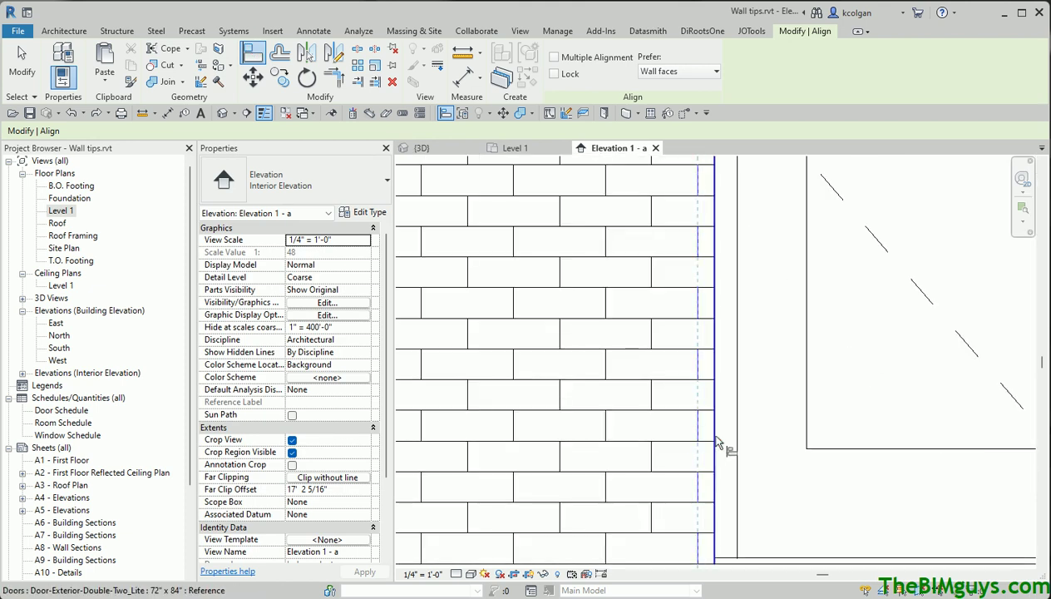
{"action": "left_click", "coordinate": [716, 439]}
{"action": "scroll", "coordinate": [714, 437], "scroll_direction": "down", "scroll_amount": 3}
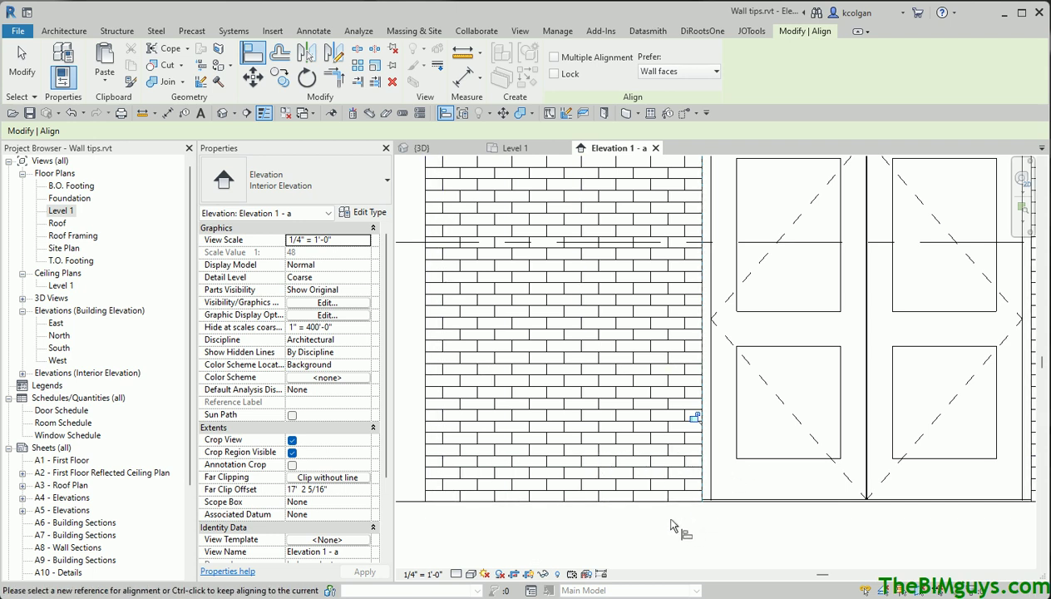
{"action": "middle_click_drag", "start_coordinate": [671, 525], "coordinate": [488, 488]}
{"action": "scroll", "coordinate": [482, 487], "scroll_direction": "down", "scroll_amount": 2}
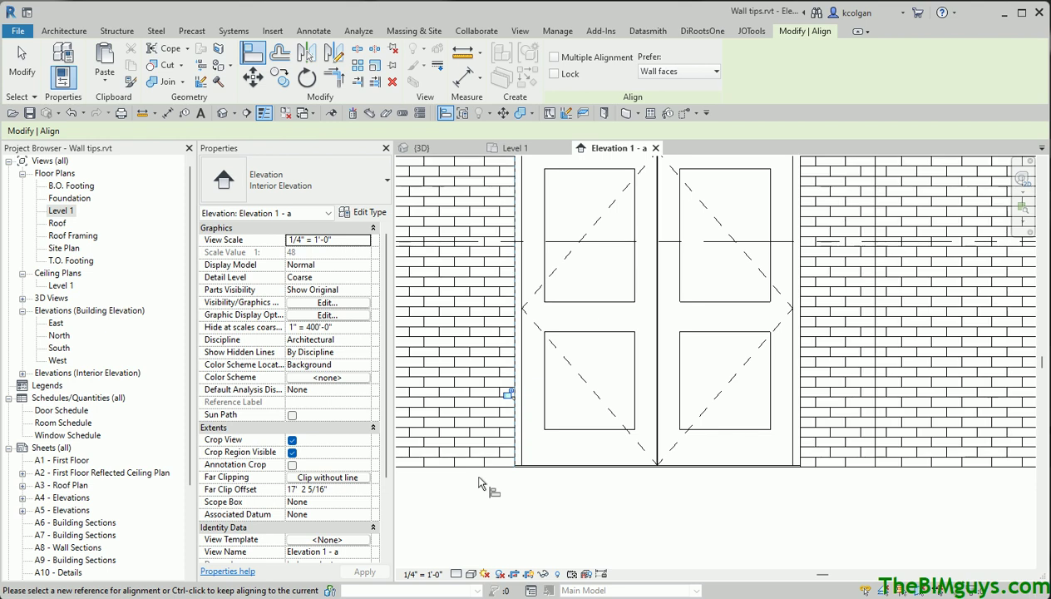
Align the brick pattern right of the door to the wall's reference line and lock it.
{"action": "scroll", "coordinate": [737, 487], "scroll_direction": "down", "scroll_amount": 3}
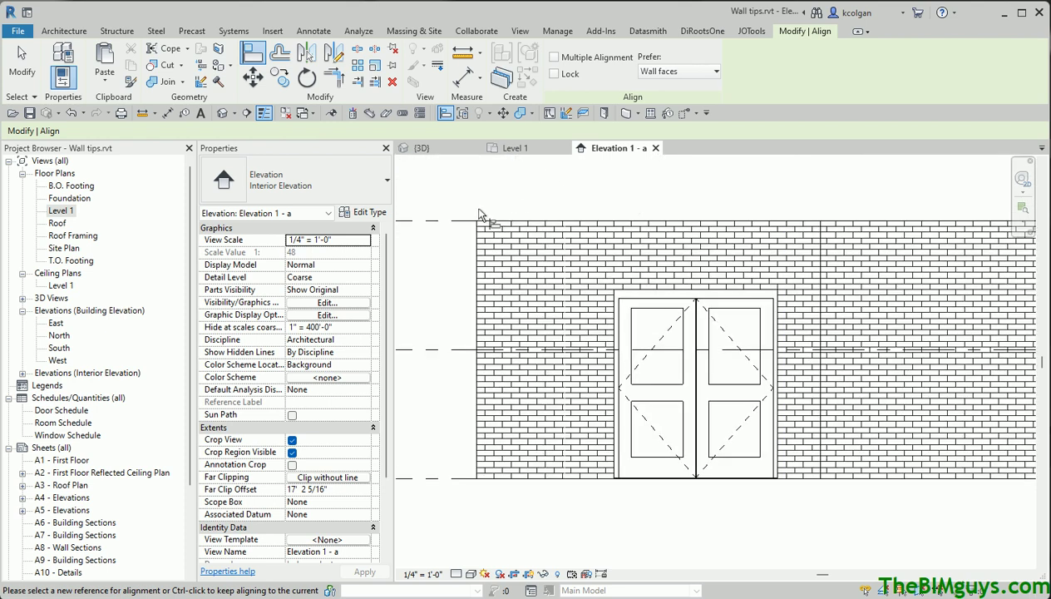
{"action": "scroll", "coordinate": [791, 480], "scroll_direction": "up", "scroll_amount": 4}
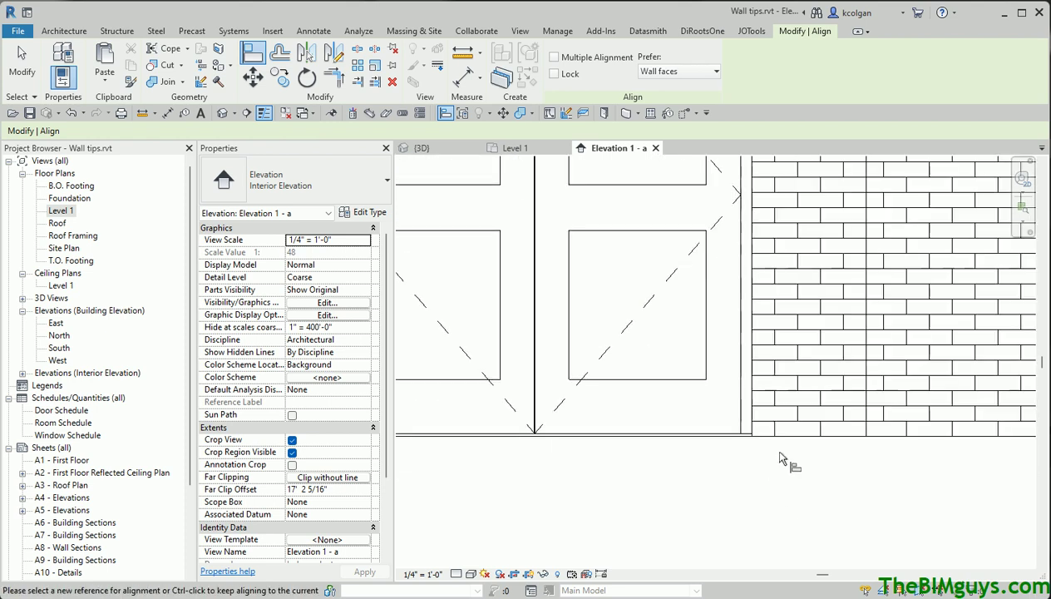
{"action": "left_click", "coordinate": [759, 424]}
{"action": "middle_click_drag", "start_coordinate": [800, 487], "coordinate": [601, 535]}
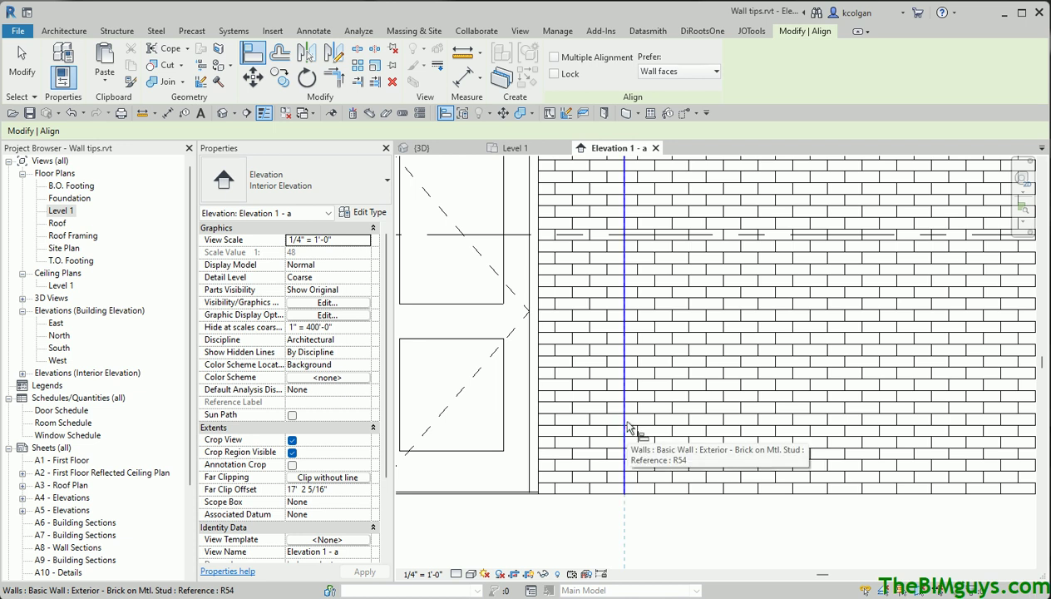
{"action": "left_click", "coordinate": [629, 445]}
{"action": "left_click", "coordinate": [655, 493]}
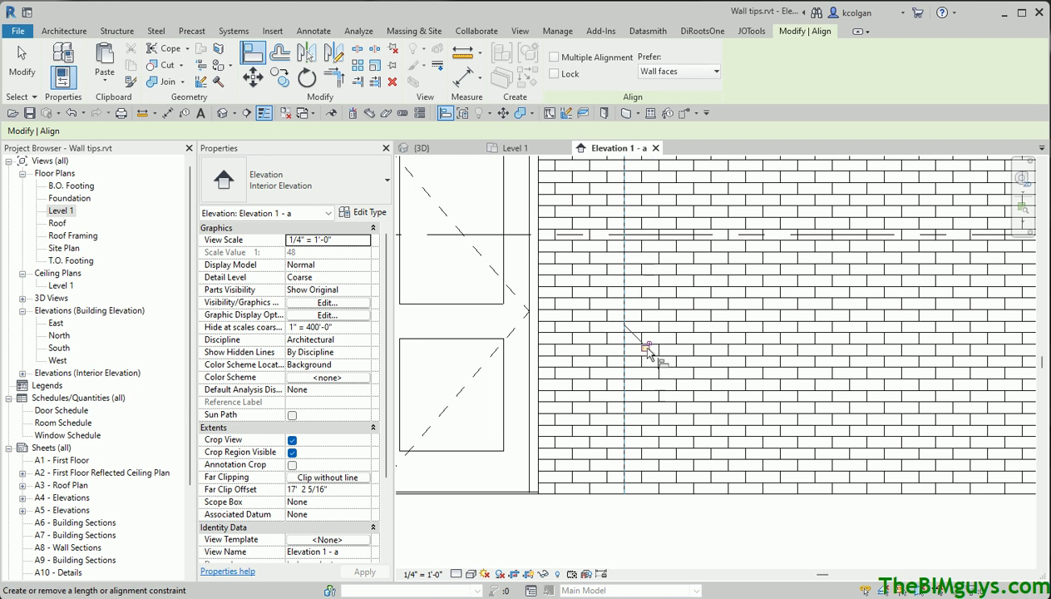
{"action": "left_click", "coordinate": [647, 350]}
{"action": "scroll", "coordinate": [636, 508], "scroll_direction": "down", "scroll_amount": 2}
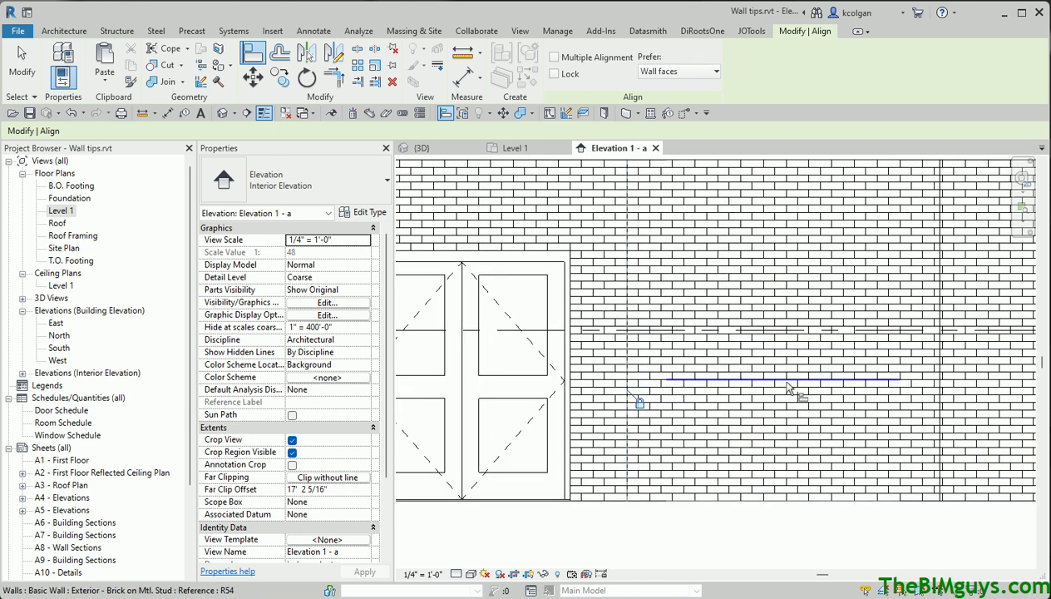
{"action": "scroll", "coordinate": [748, 499], "scroll_direction": "down", "scroll_amount": 2}
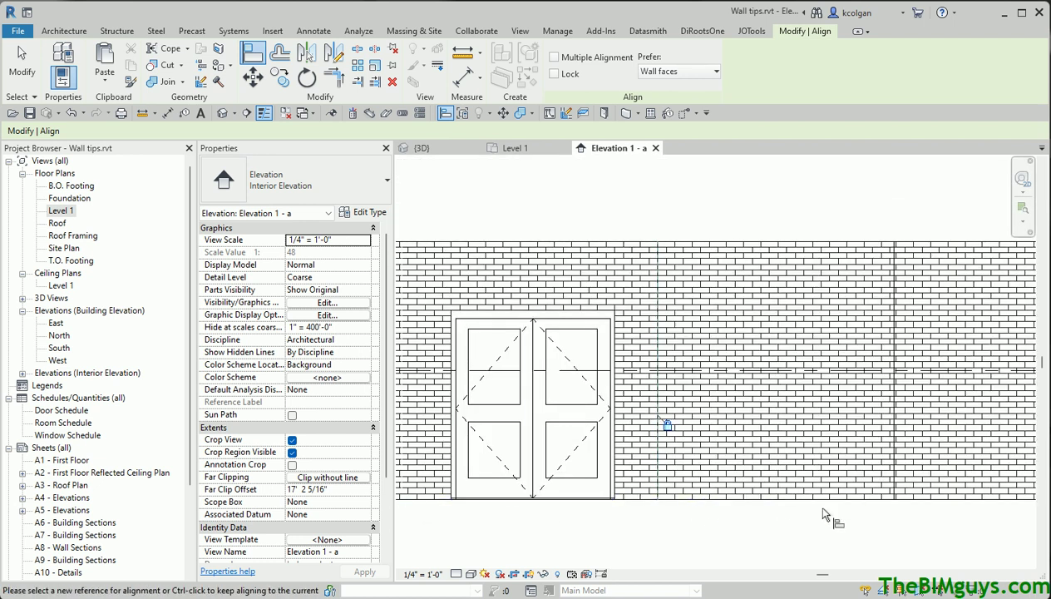
{"action": "middle_click_drag", "start_coordinate": [729, 517], "coordinate": [896, 480]}
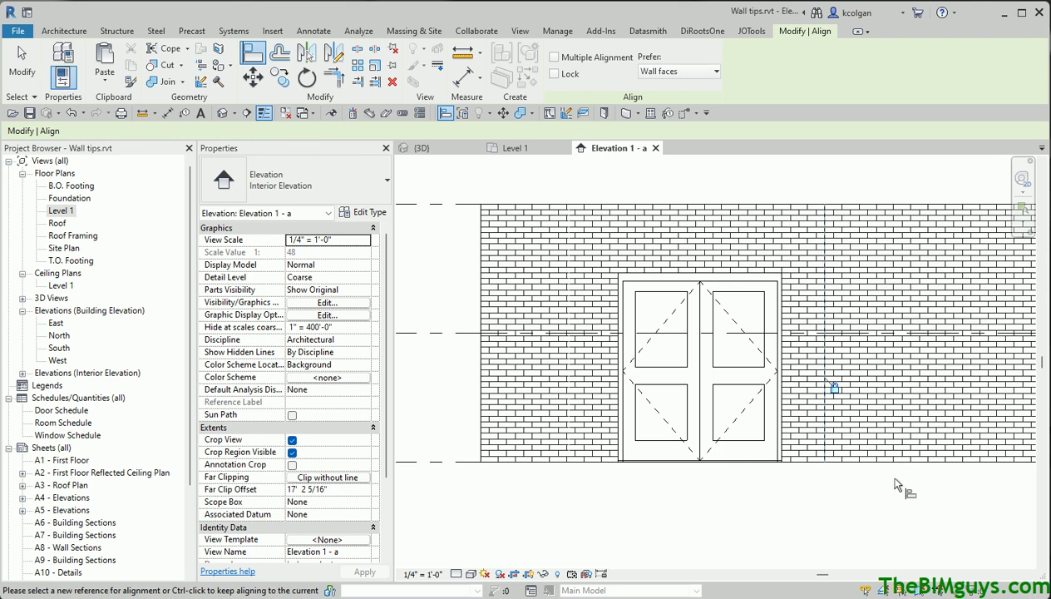